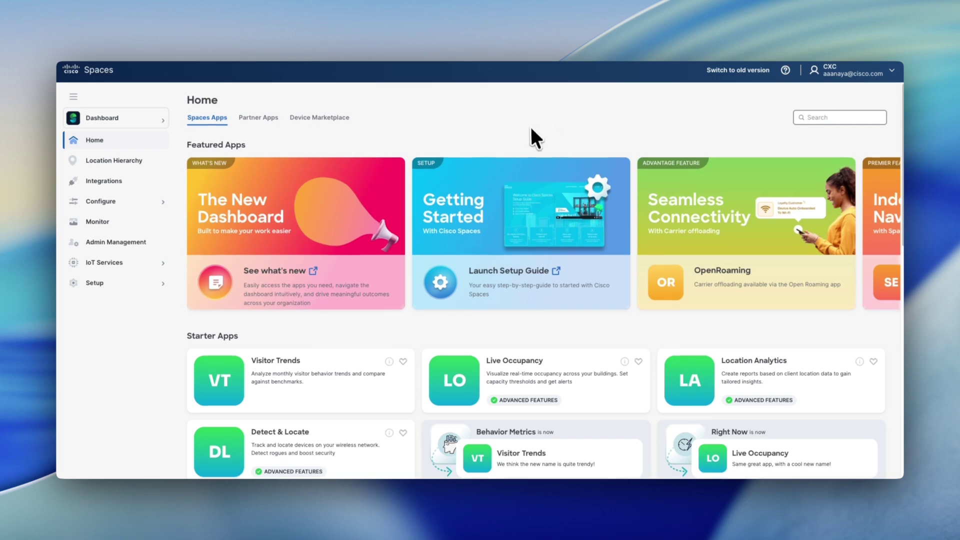
Open the Captive Portal app and go to its list of captive portal rules
{"action": "scroll", "coordinate": [529, 131], "scroll_direction": "down", "scroll_amount": 2}
{"action": "scroll", "coordinate": [514, 145], "scroll_direction": "down", "scroll_amount": 1}
{"action": "left_click", "coordinate": [500, 377]}
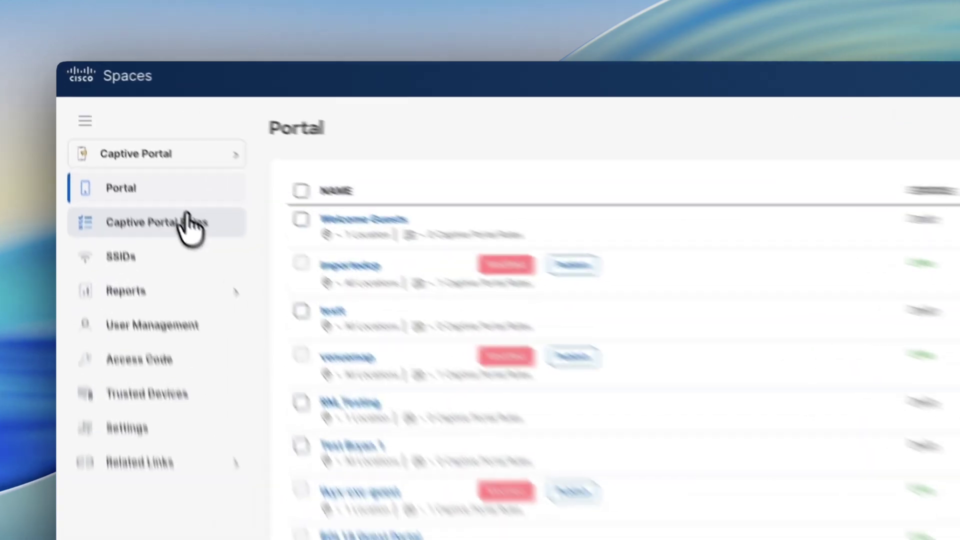
{"action": "left_click", "coordinate": [135, 158]}
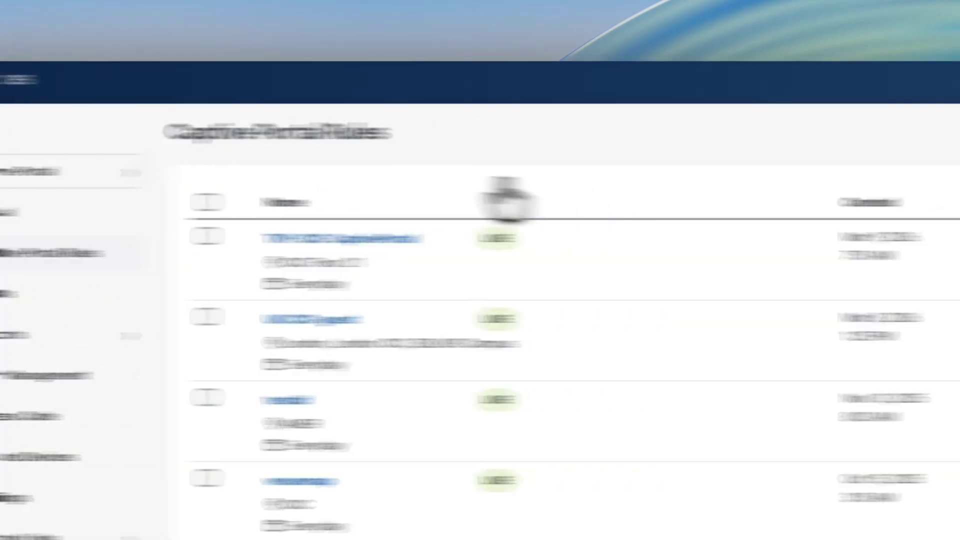
Start a new captive portal rule and name it "Coffee Shop New Customer"
{"action": "scroll", "coordinate": [340, 225], "scroll_direction": "down", "scroll_amount": 3}
{"action": "scroll", "coordinate": [352, 275], "scroll_direction": "up", "scroll_amount": 2}
{"action": "scroll", "coordinate": [357, 279], "scroll_direction": "up", "scroll_amount": 1}
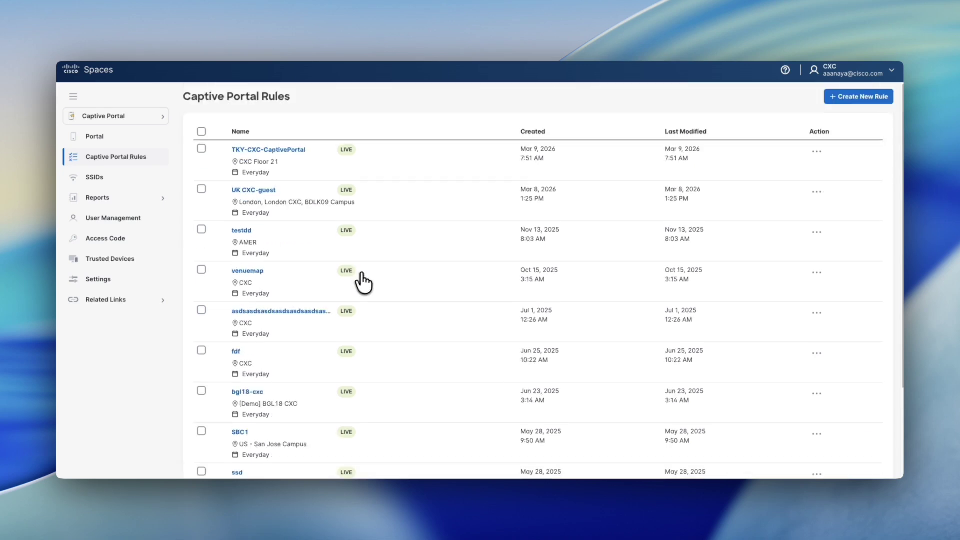
{"action": "scroll", "coordinate": [384, 267], "scroll_direction": "down", "scroll_amount": 1}
{"action": "scroll", "coordinate": [400, 260], "scroll_direction": "up", "scroll_amount": 1}
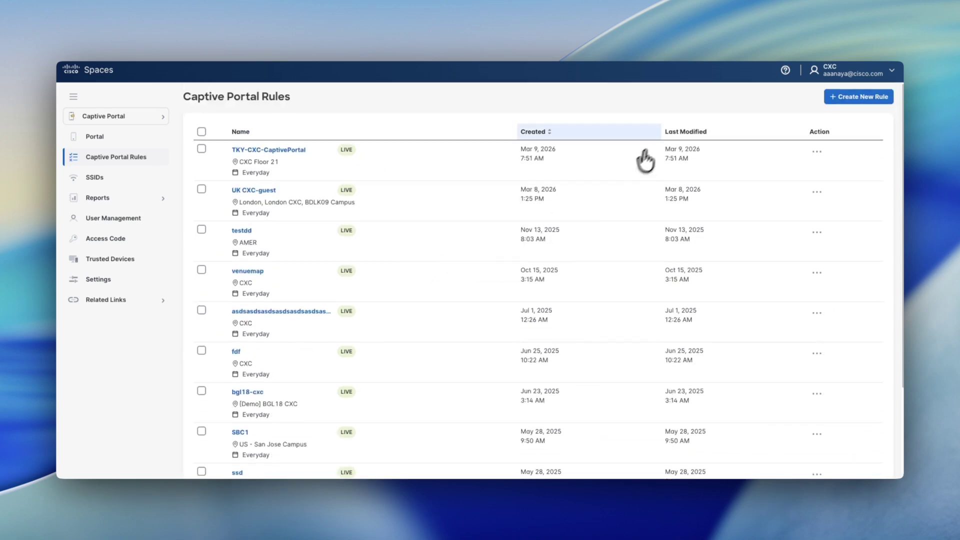
{"action": "left_click", "coordinate": [844, 100]}
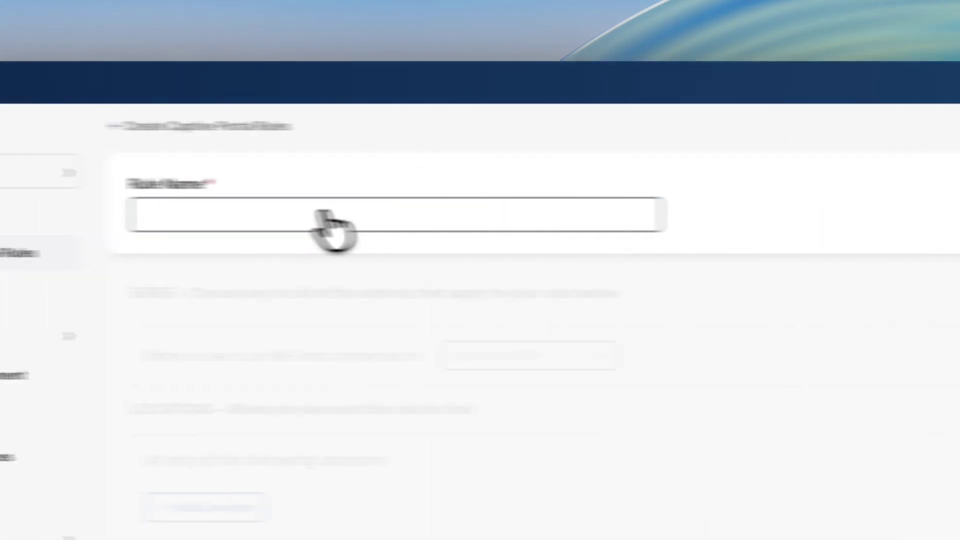
{"action": "left_click", "coordinate": [240, 214]}
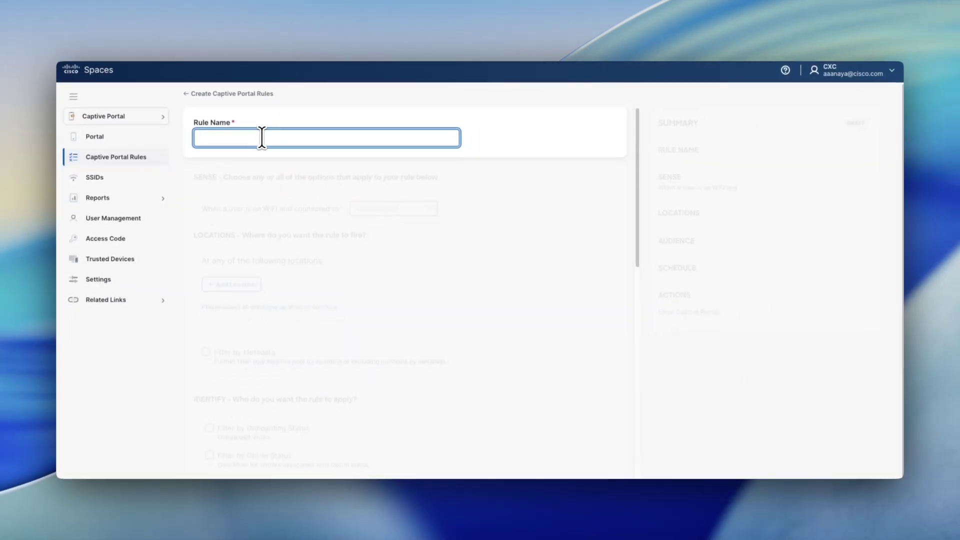
{"action": "type", "text": "Coffe Shop"}
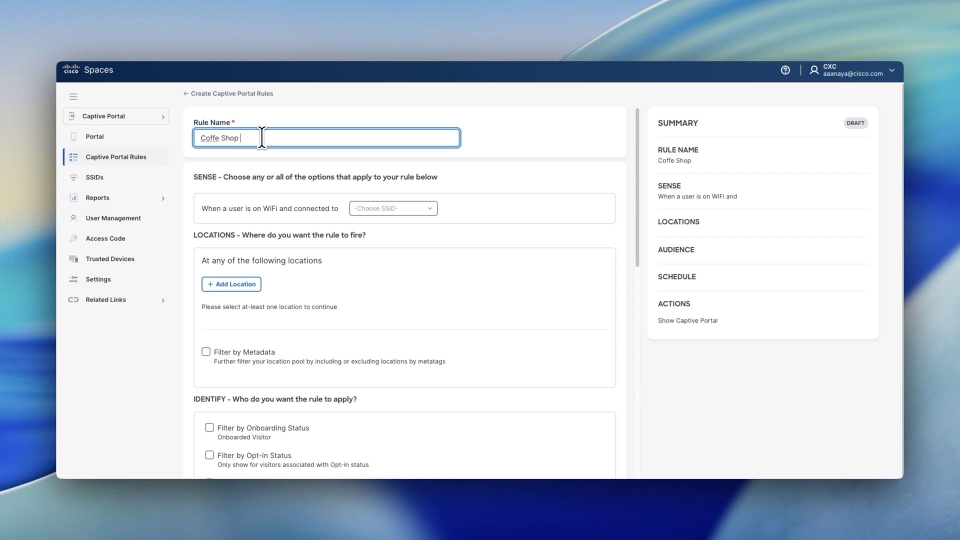
{"action": "type", "text": " New Customer"}
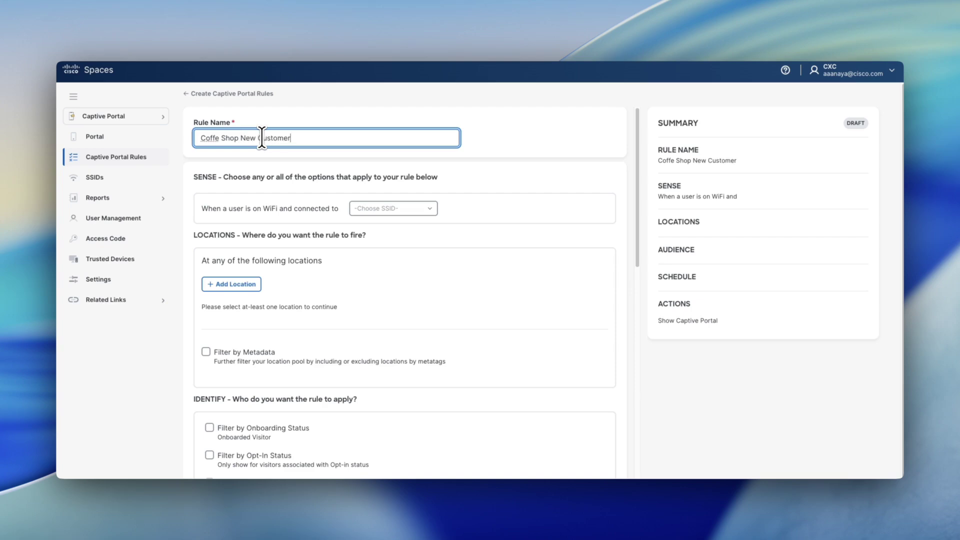
{"action": "left_click", "coordinate": [219, 138]}
{"action": "type", "text": "e"}
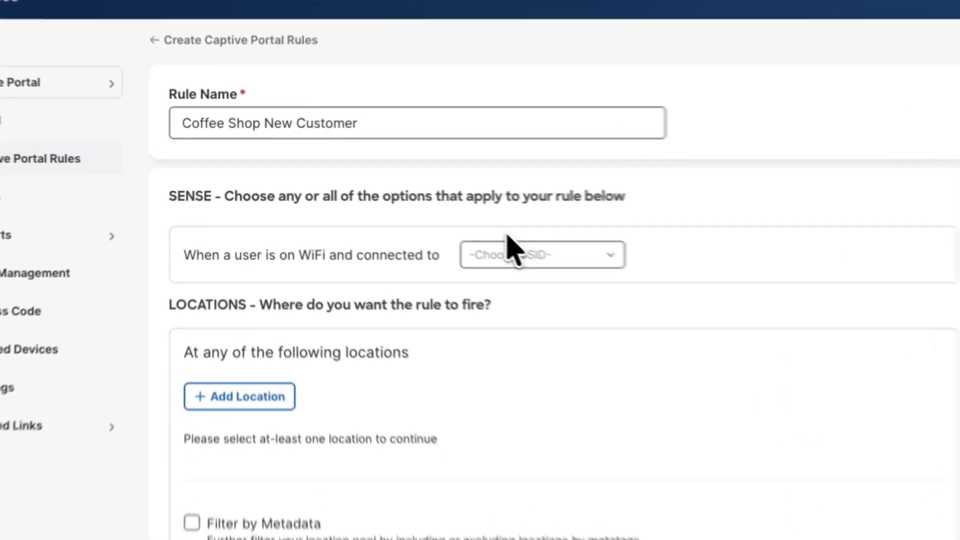
Set the rule to apply when a user is on WiFi and connected to "Guest SSID"
{"action": "left_click", "coordinate": [374, 209]}
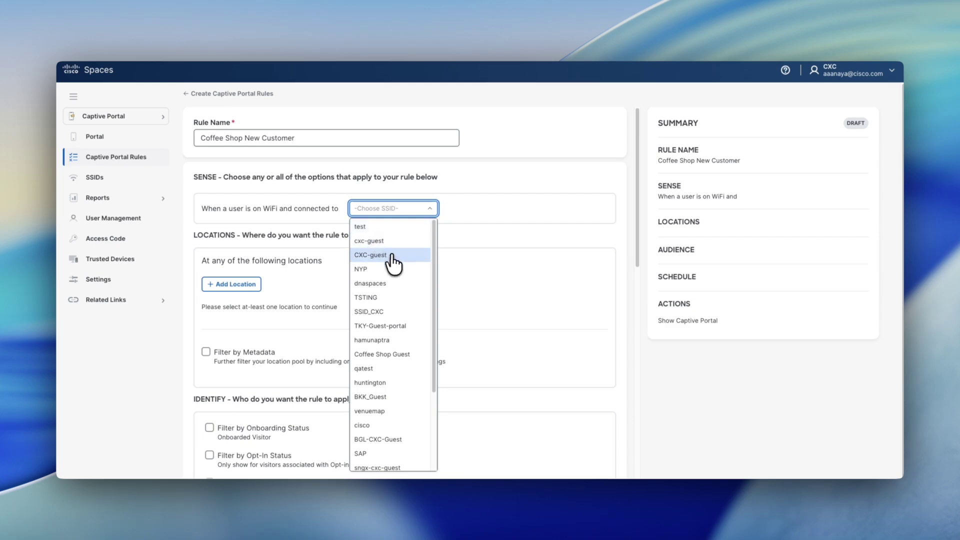
{"action": "scroll", "coordinate": [398, 294], "scroll_direction": "down", "scroll_amount": 2}
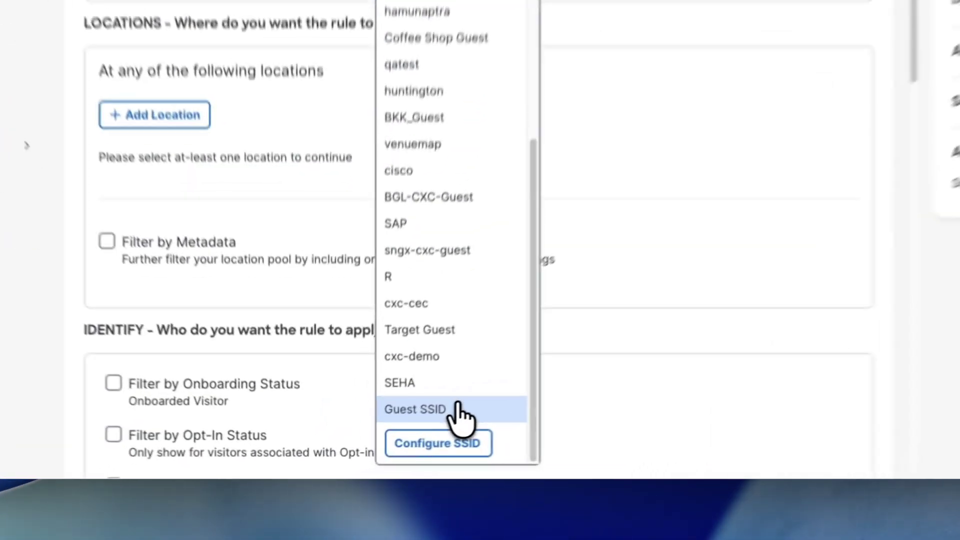
{"action": "left_click", "coordinate": [457, 407]}
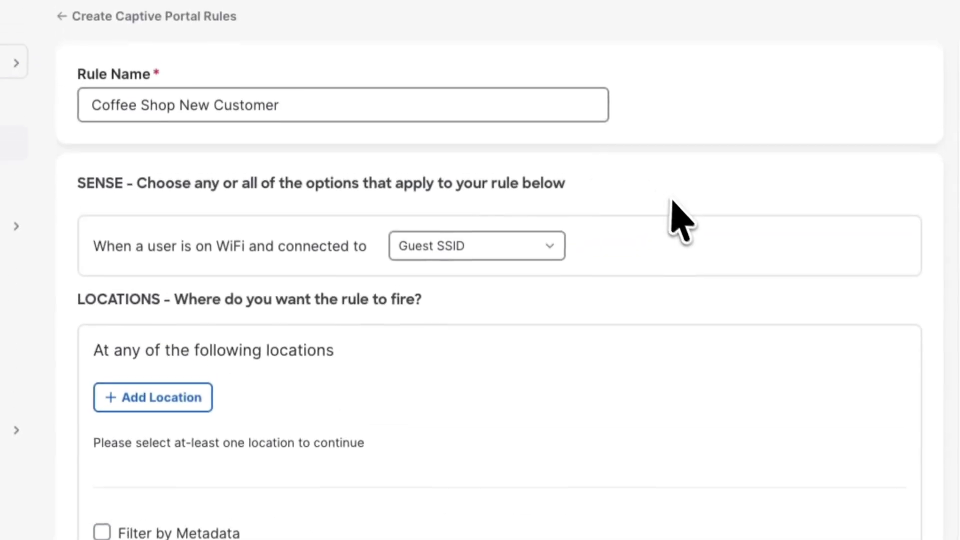
Add the AMER group as the location where the rule fires
{"action": "scroll", "coordinate": [322, 290], "scroll_direction": "down", "scroll_amount": 4}
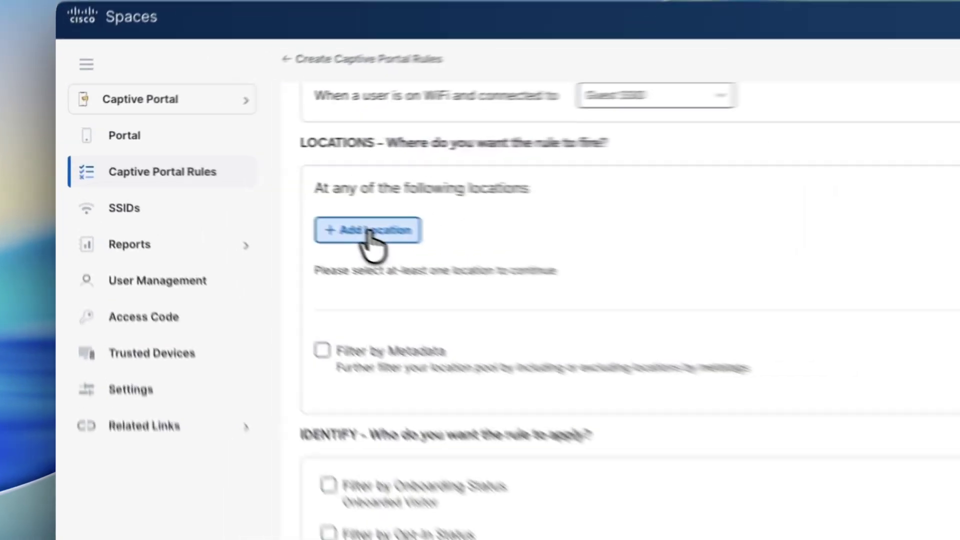
{"action": "left_click", "coordinate": [231, 189]}
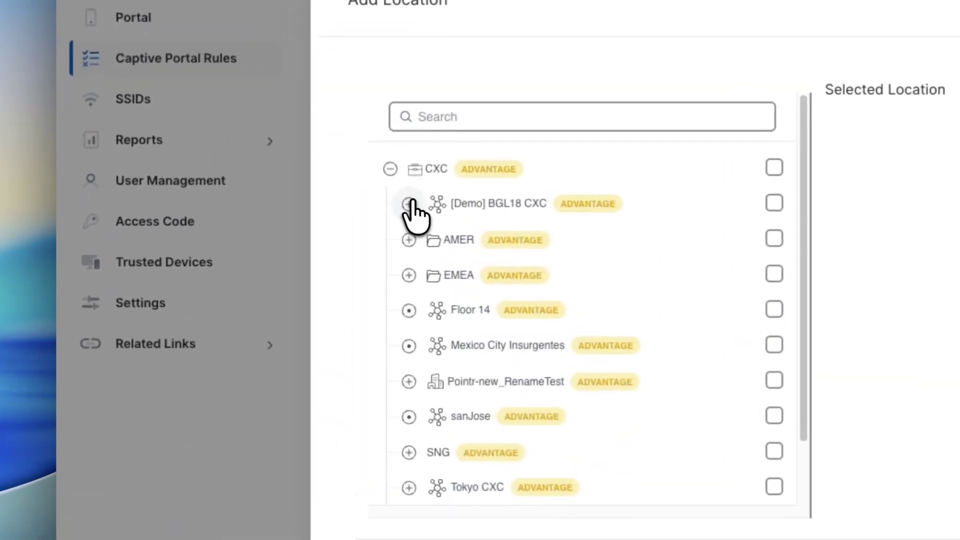
{"action": "left_click", "coordinate": [233, 229]}
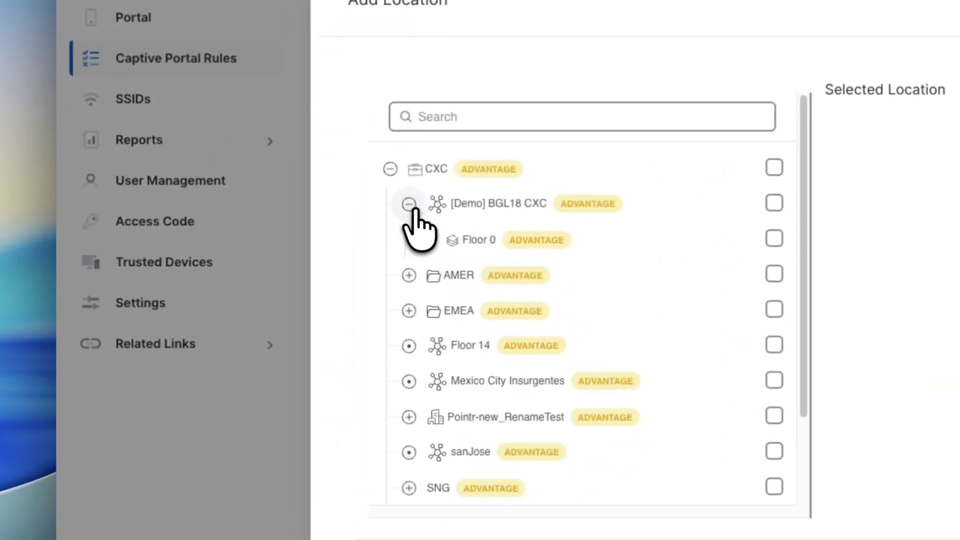
{"action": "left_click", "coordinate": [427, 239]}
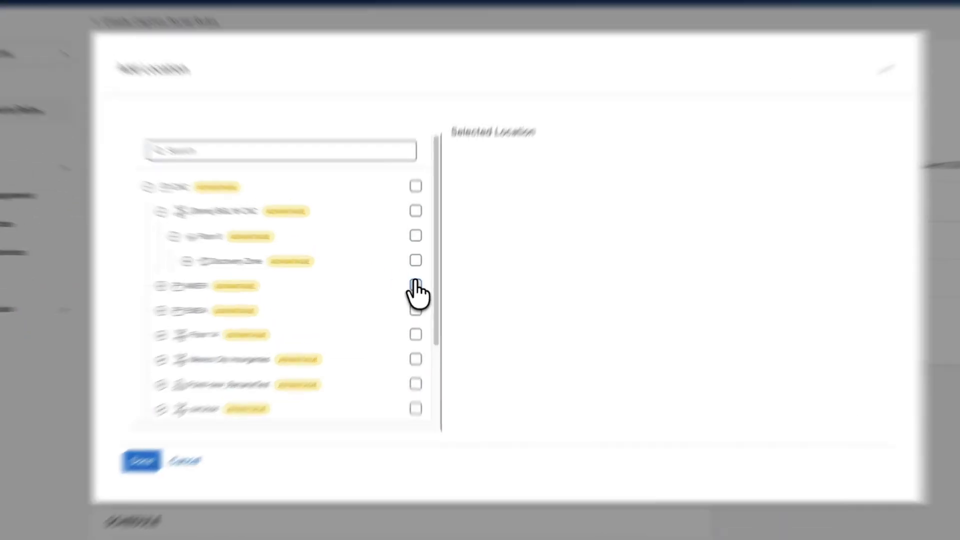
{"action": "left_click", "coordinate": [415, 286]}
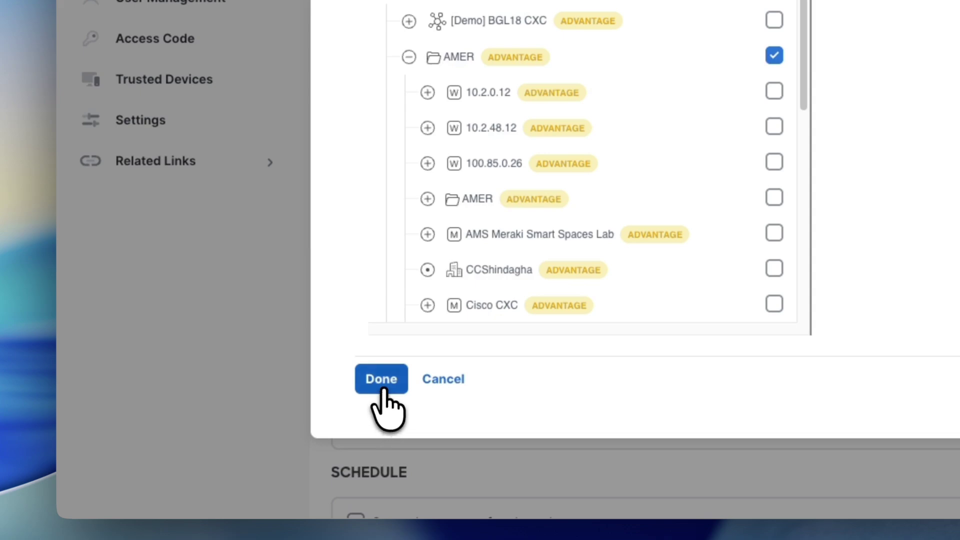
{"action": "left_click", "coordinate": [385, 381]}
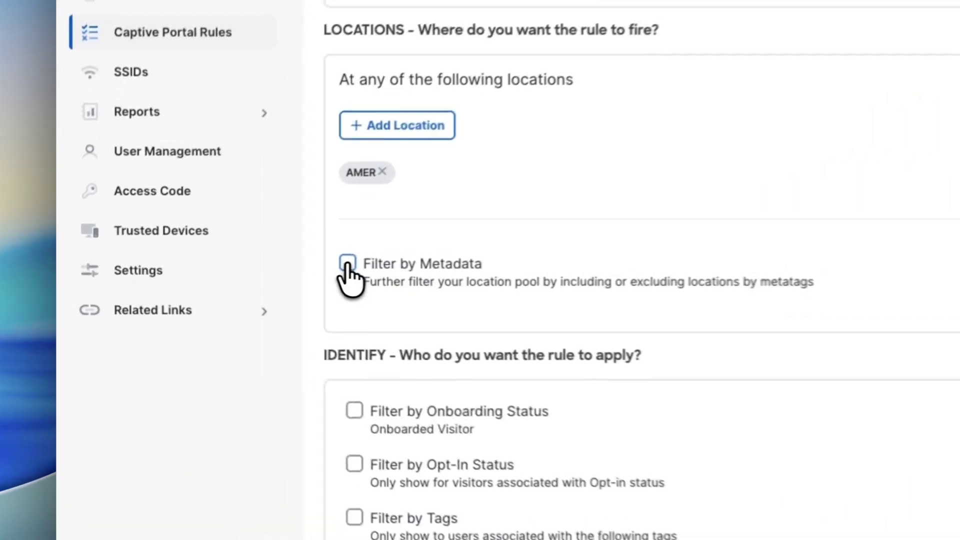
Turn on the location metadata filter, look through the include metadata keys and values, and turn the filter off without adding any
{"action": "left_click", "coordinate": [206, 276]}
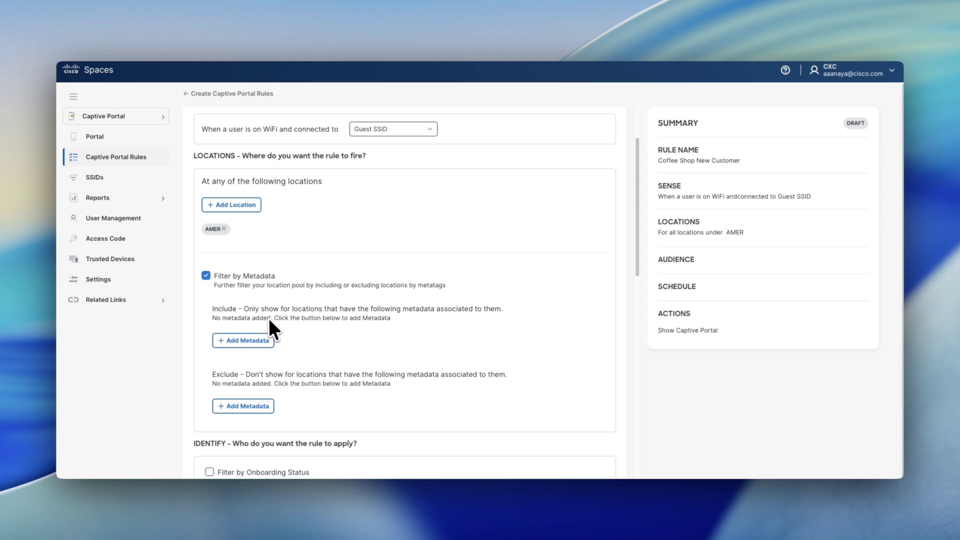
{"action": "left_click", "coordinate": [259, 341]}
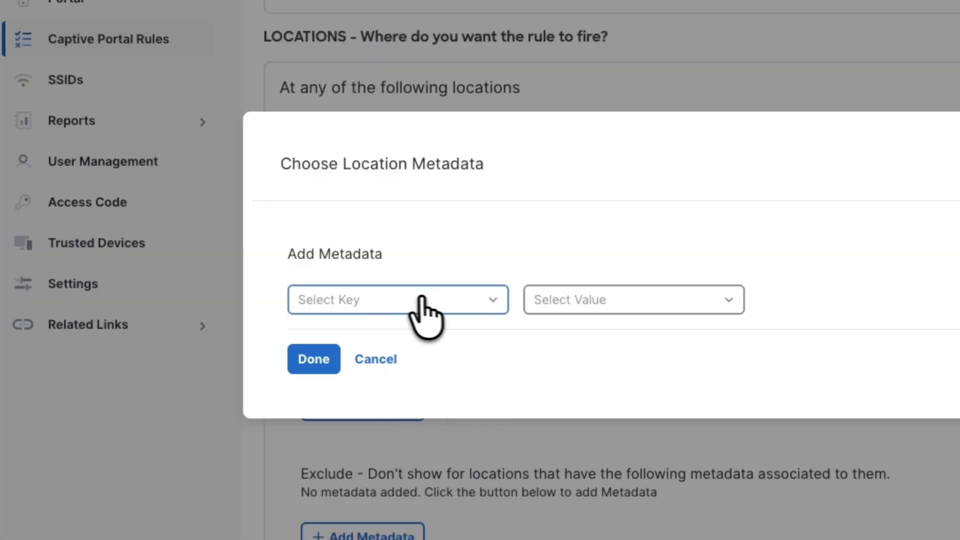
{"action": "left_click", "coordinate": [410, 300]}
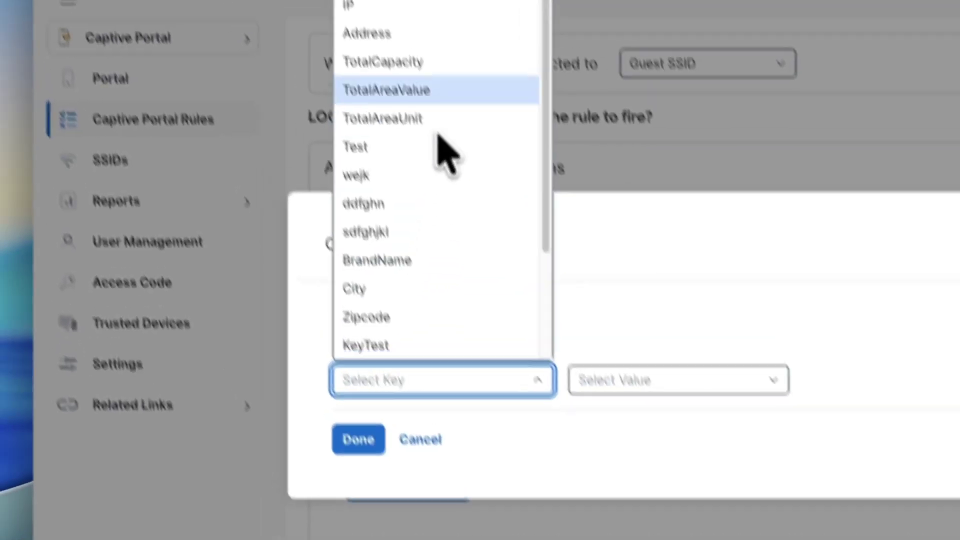
{"action": "scroll", "coordinate": [495, 115], "scroll_direction": "down", "scroll_amount": 3}
{"action": "left_click", "coordinate": [570, 178]}
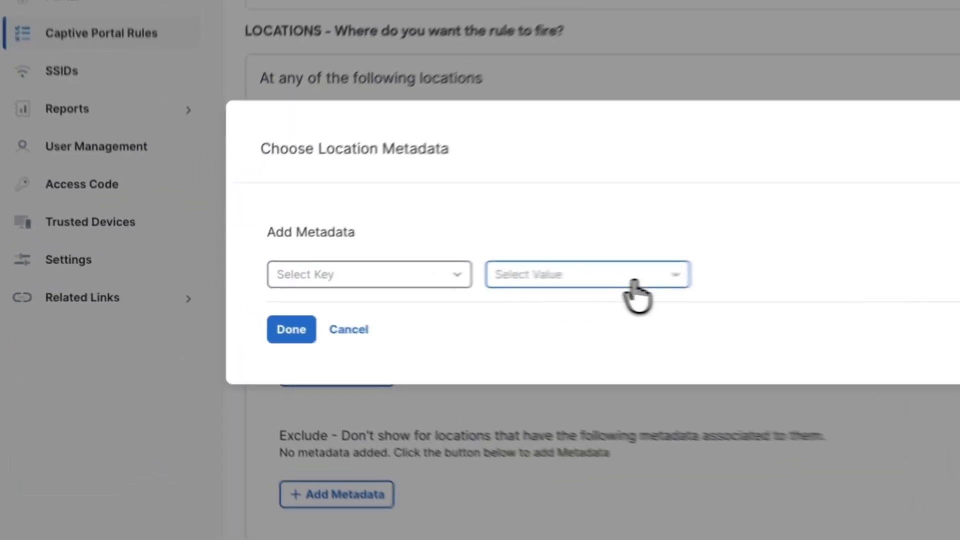
{"action": "left_click", "coordinate": [402, 289]}
{"action": "left_click", "coordinate": [405, 248]}
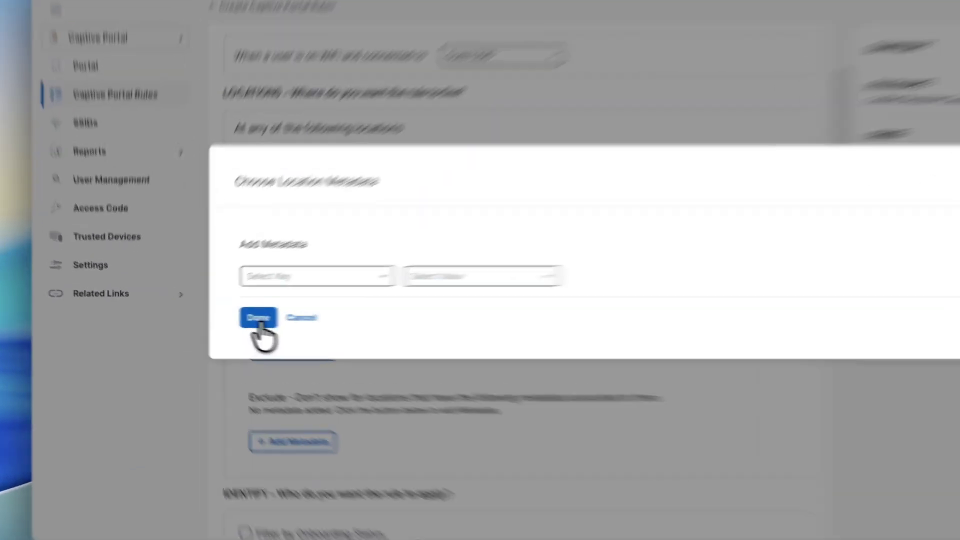
{"action": "left_click", "coordinate": [219, 317]}
{"action": "left_click", "coordinate": [380, 356]}
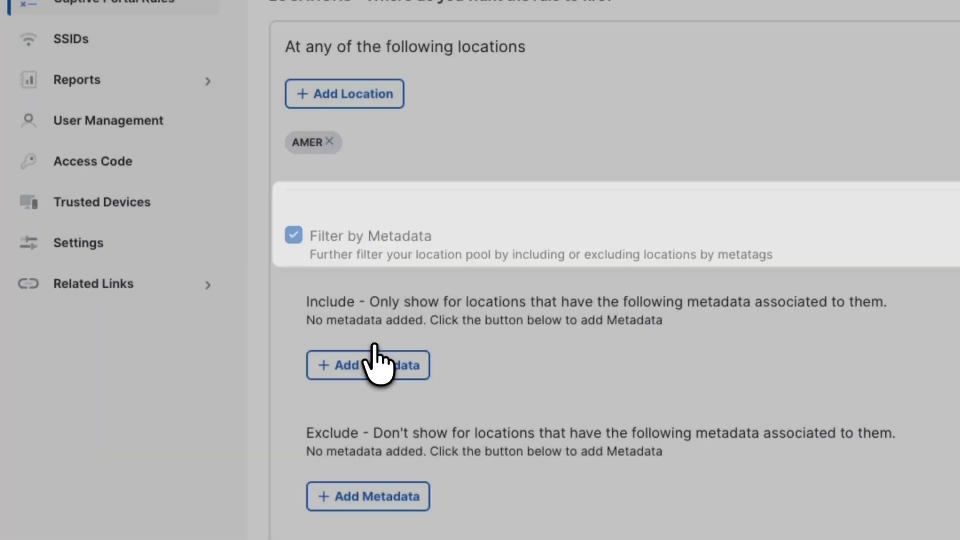
{"action": "scroll", "coordinate": [567, 207], "scroll_direction": "down", "scroll_amount": 1}
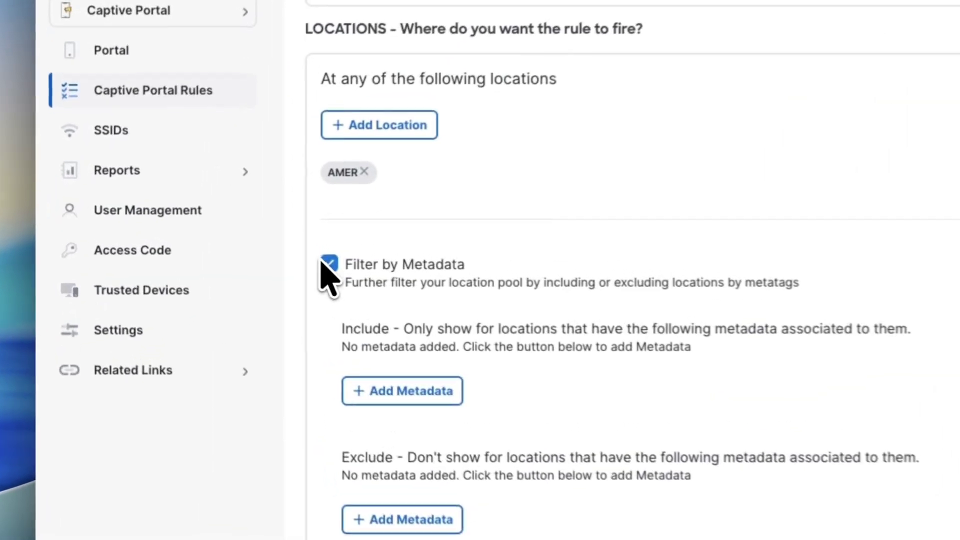
{"action": "left_click", "coordinate": [205, 246]}
Turn on the audience tag filter, browse the available tags to include or exclude, and cancel and turn the filter off
{"action": "scroll", "coordinate": [414, 278], "scroll_direction": "down", "scroll_amount": 3}
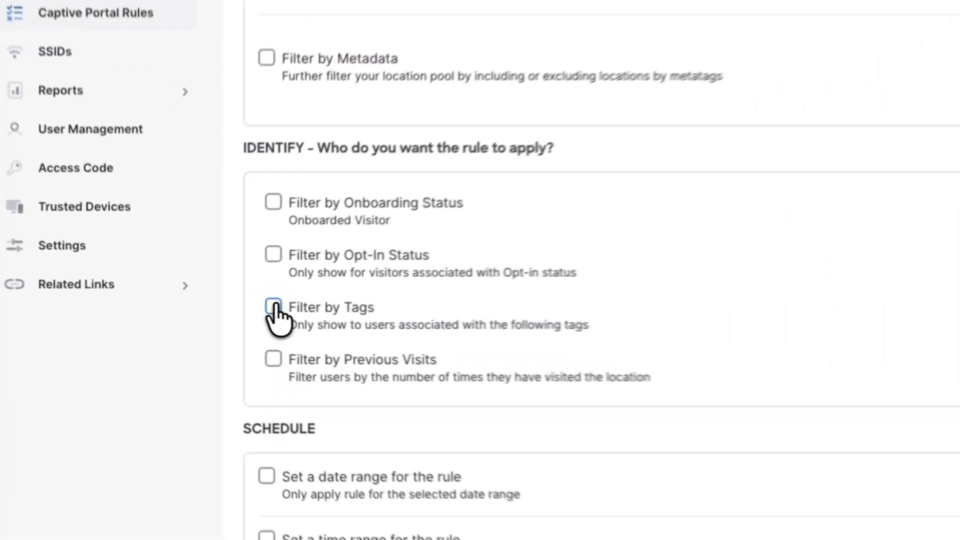
{"action": "left_click", "coordinate": [209, 311]}
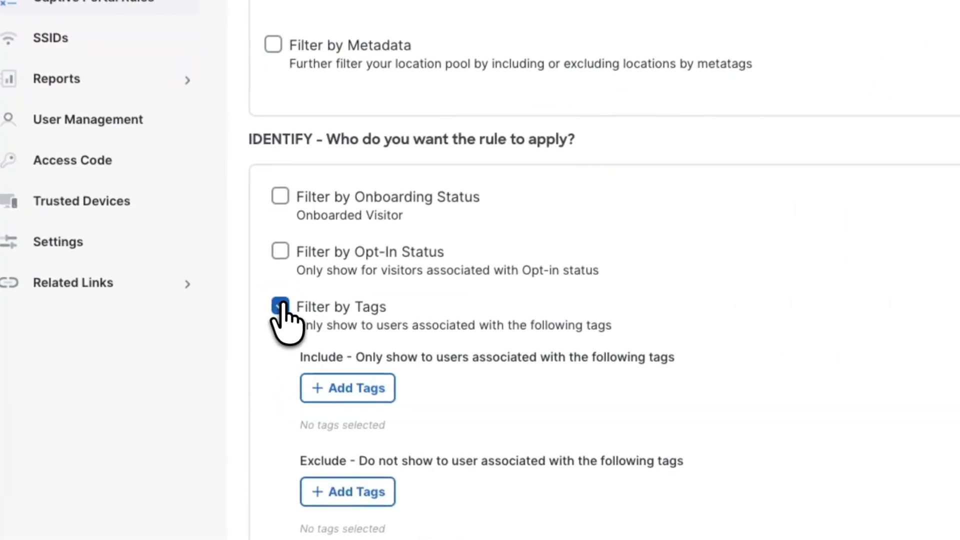
{"action": "left_click", "coordinate": [365, 389]}
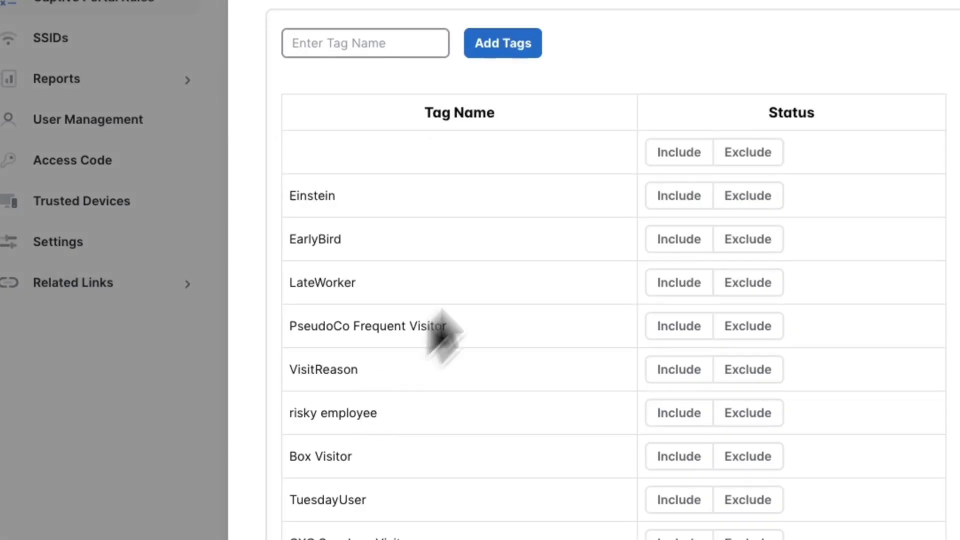
{"action": "scroll", "coordinate": [529, 182], "scroll_direction": "down", "scroll_amount": 3}
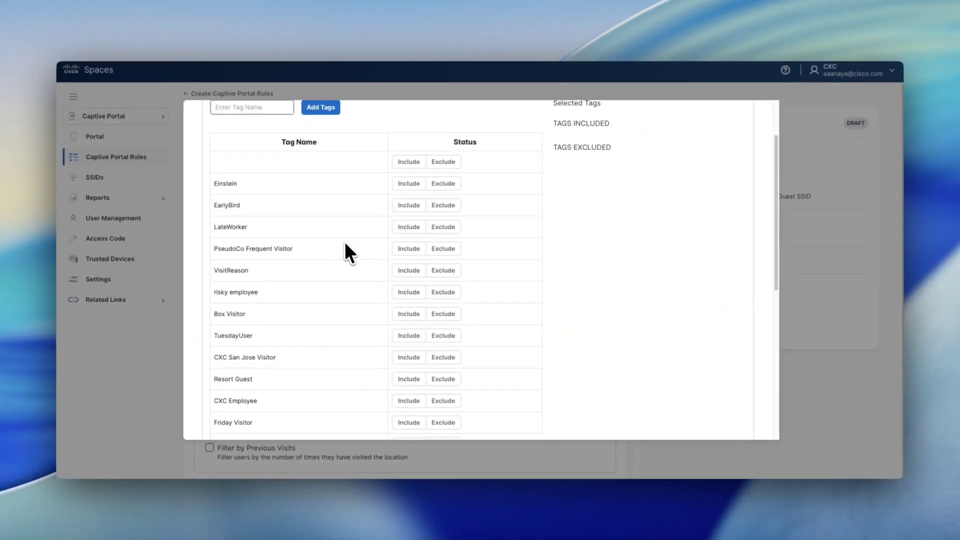
{"action": "scroll", "coordinate": [344, 243], "scroll_direction": "down", "scroll_amount": 2}
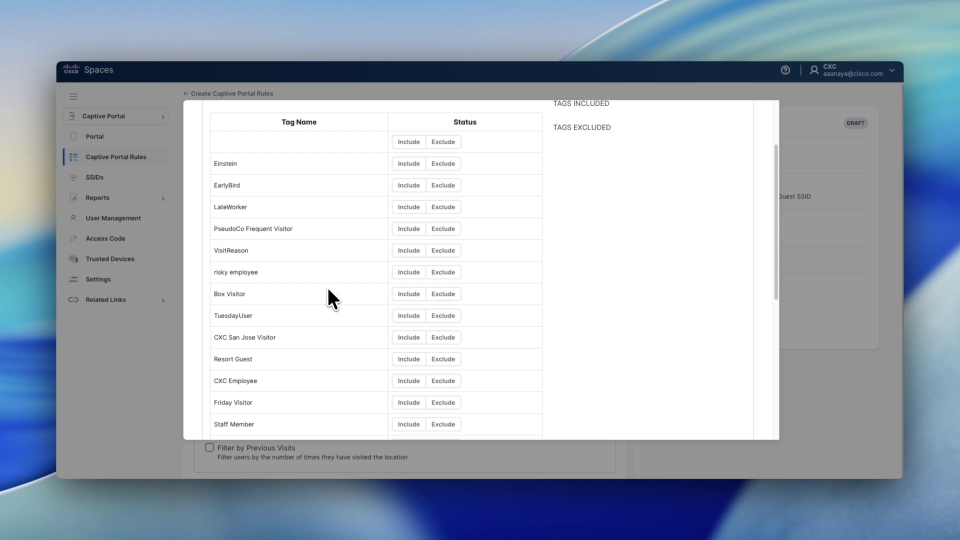
{"action": "scroll", "coordinate": [327, 289], "scroll_direction": "down", "scroll_amount": 3}
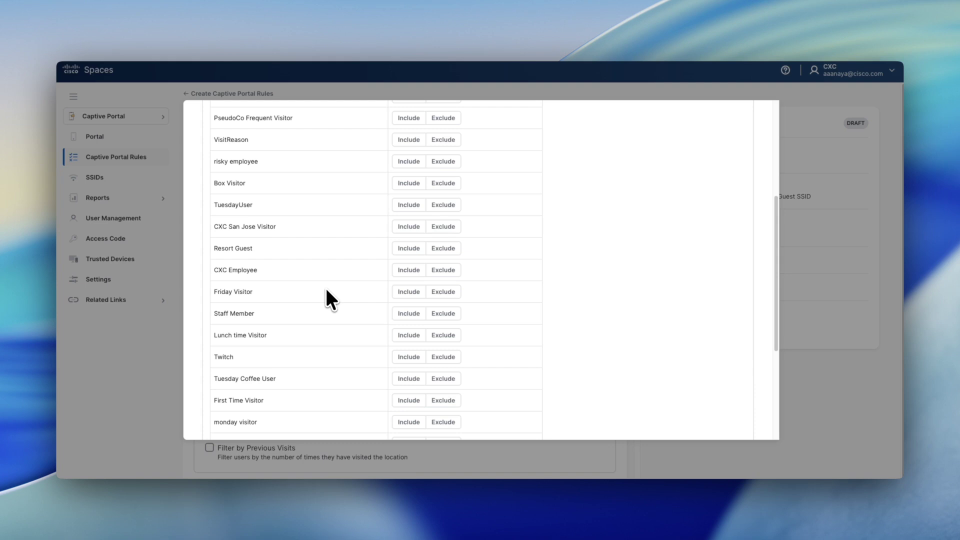
{"action": "scroll", "coordinate": [327, 280], "scroll_direction": "down", "scroll_amount": 2}
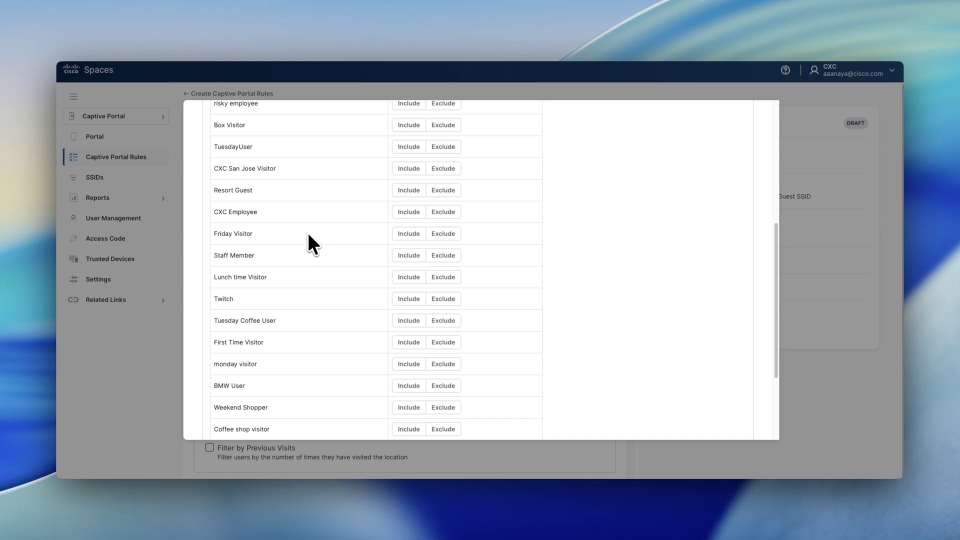
{"action": "scroll", "coordinate": [306, 234], "scroll_direction": "down", "scroll_amount": 5}
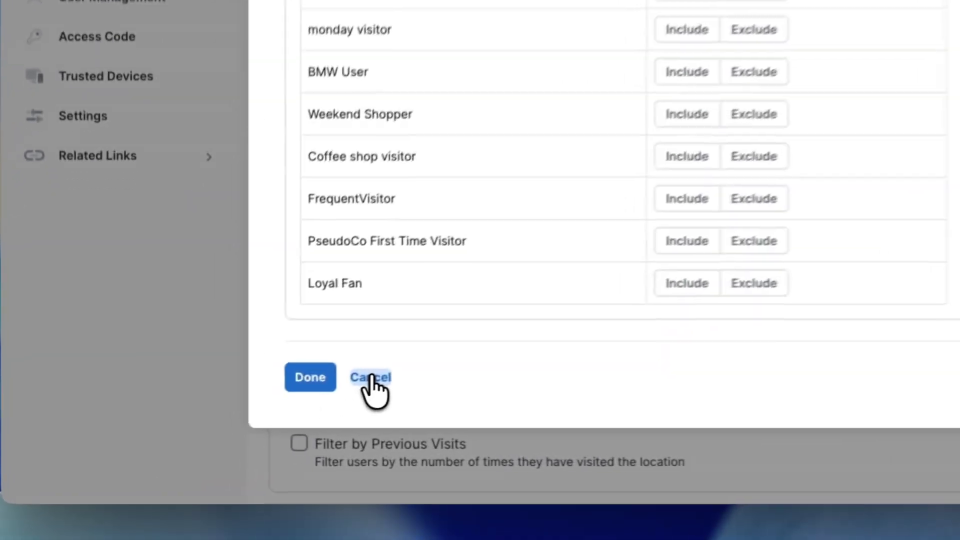
{"action": "left_click", "coordinate": [249, 414]}
{"action": "left_click", "coordinate": [305, 171]}
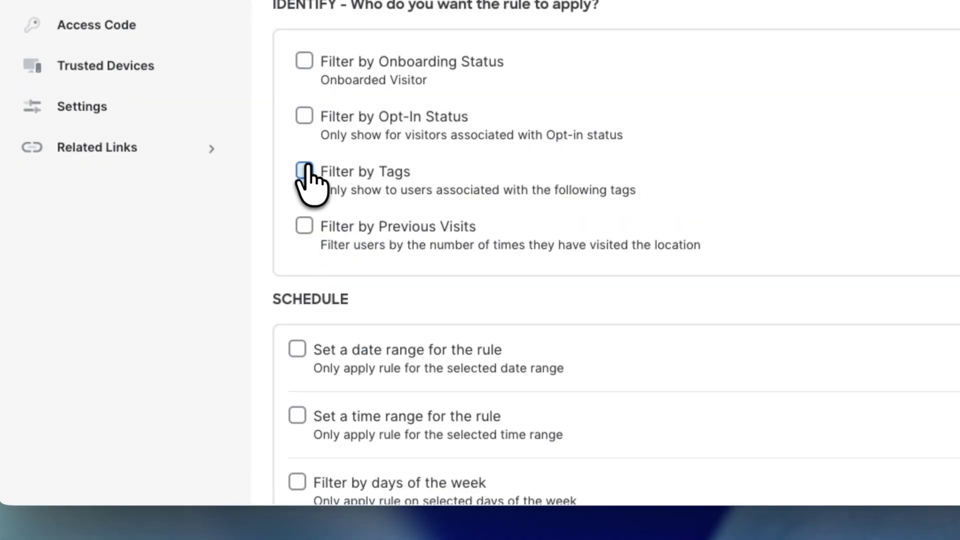
{"action": "scroll", "coordinate": [519, 205], "scroll_direction": "down", "scroll_amount": 1}
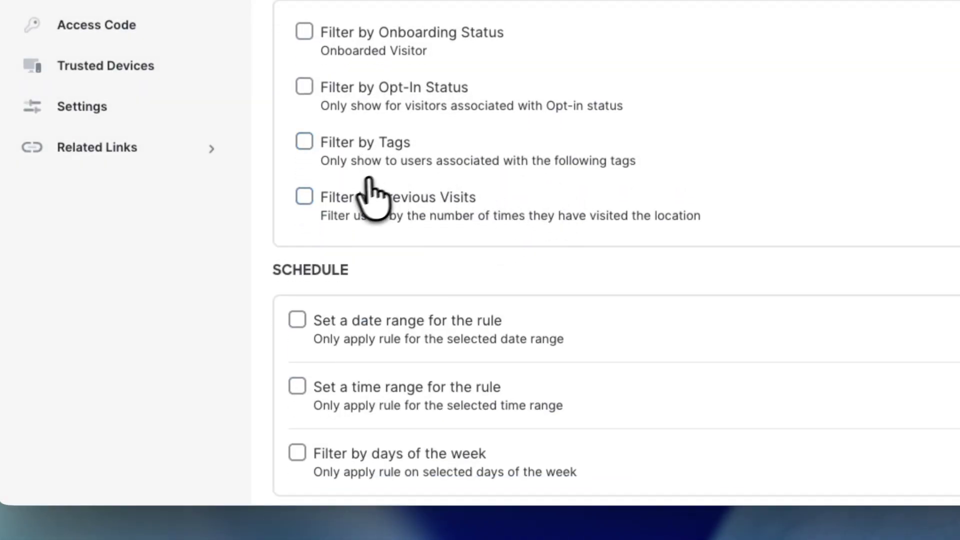
Turn on the audience filter for previous visits, look at its location and visit options, and turn the filter off
{"action": "left_click", "coordinate": [304, 196]}
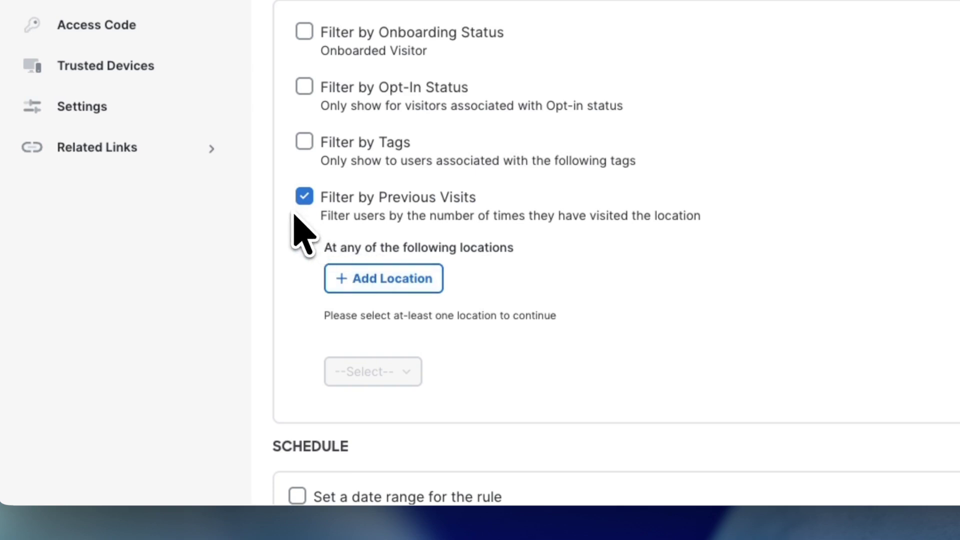
{"action": "left_click", "coordinate": [303, 195]}
{"action": "left_click", "coordinate": [302, 195]}
{"action": "left_click", "coordinate": [303, 195]}
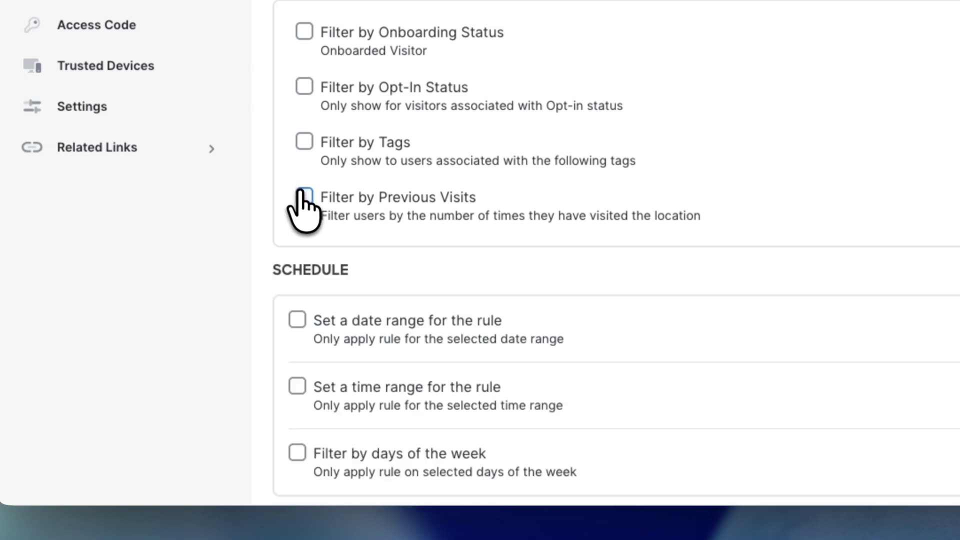
Set the rule's action to show the "Welcome Guests" captive portal to users when they connect to the WiFi
{"action": "scroll", "coordinate": [302, 196], "scroll_direction": "down", "scroll_amount": 4}
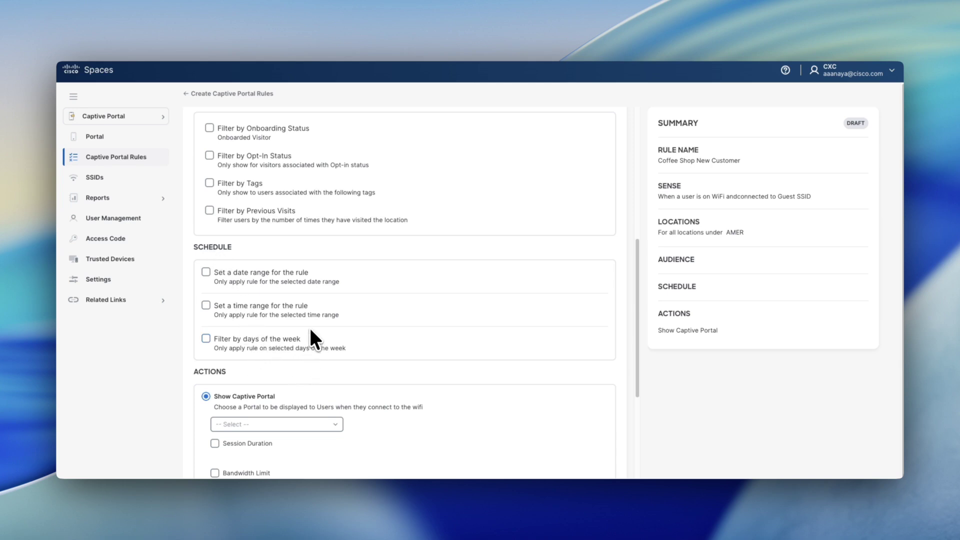
{"action": "scroll", "coordinate": [310, 327], "scroll_direction": "down", "scroll_amount": 3}
{"action": "scroll", "coordinate": [310, 315], "scroll_direction": "down", "scroll_amount": 3}
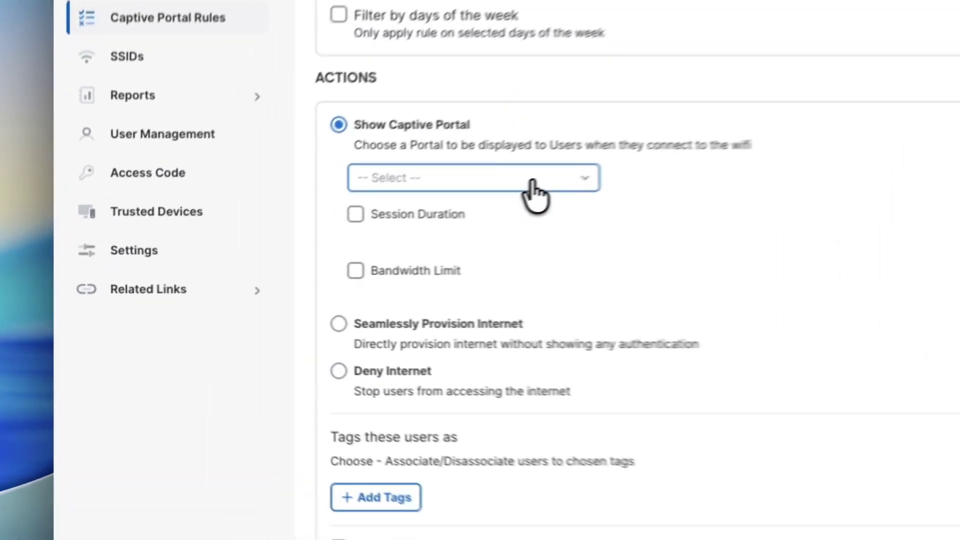
{"action": "left_click", "coordinate": [306, 242]}
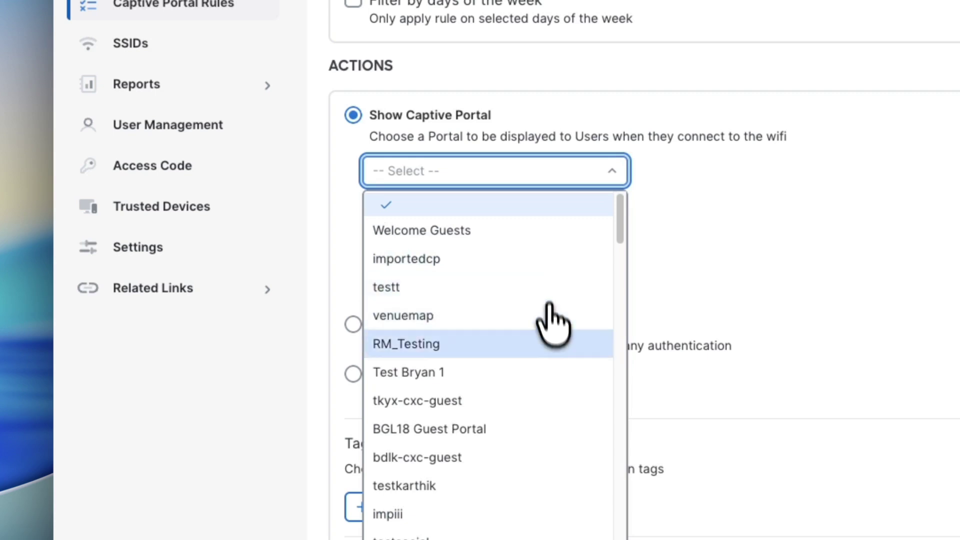
{"action": "left_click", "coordinate": [531, 230]}
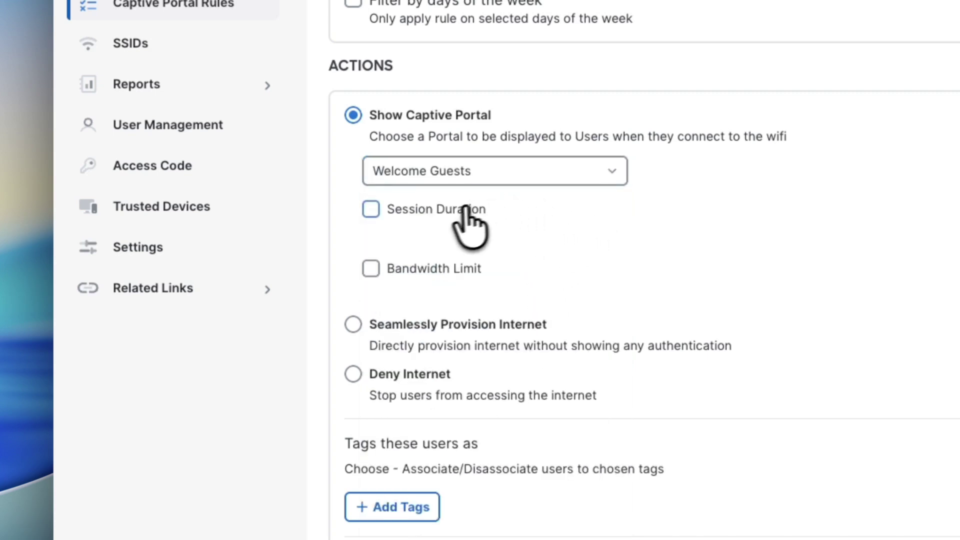
Turn on the session duration limit for the captive portal to view its fields, and turn it off without entering a duration
{"action": "left_click", "coordinate": [444, 210]}
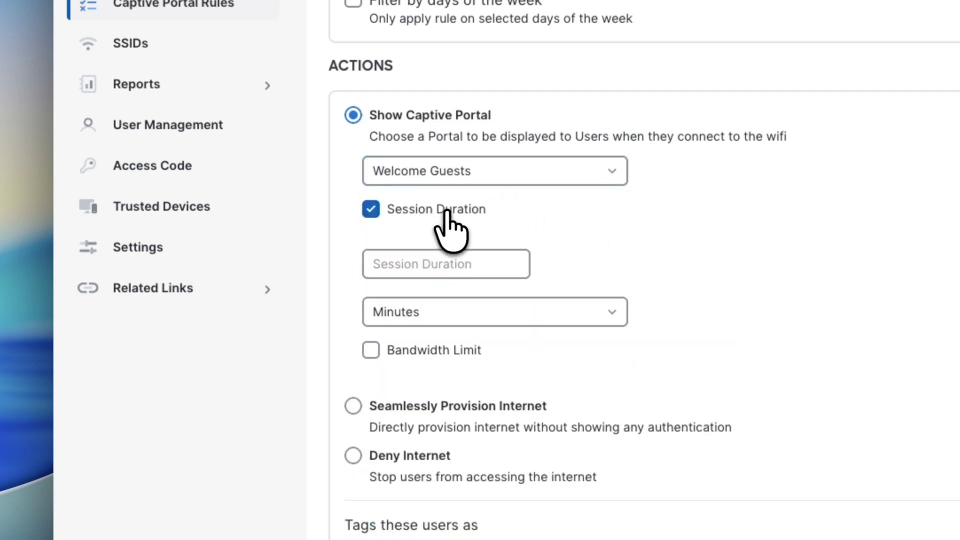
{"action": "left_click", "coordinate": [372, 206]}
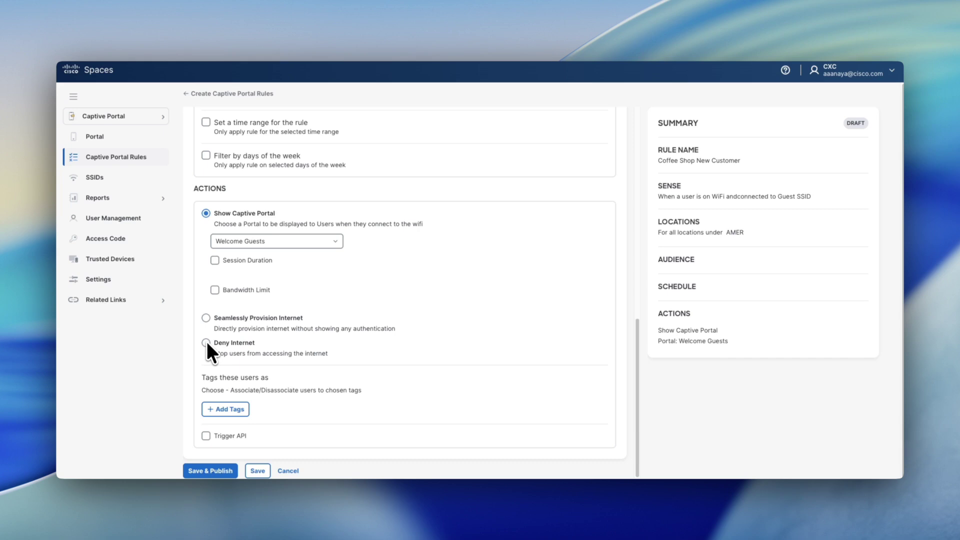
Turn on the API trigger, look through its available request methods without choosing one, and turn the trigger off
{"action": "scroll", "coordinate": [362, 283], "scroll_direction": "down", "scroll_amount": 1}
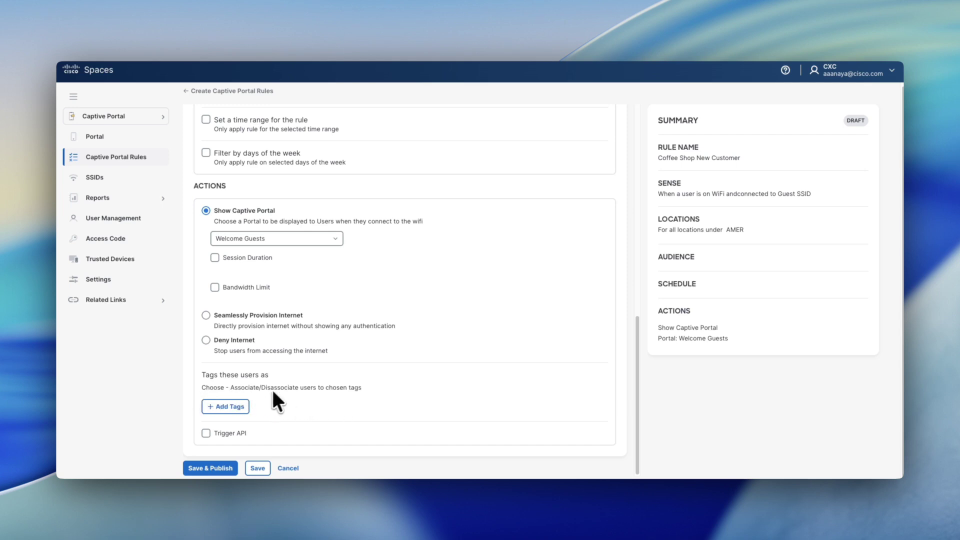
{"action": "left_click", "coordinate": [206, 433]}
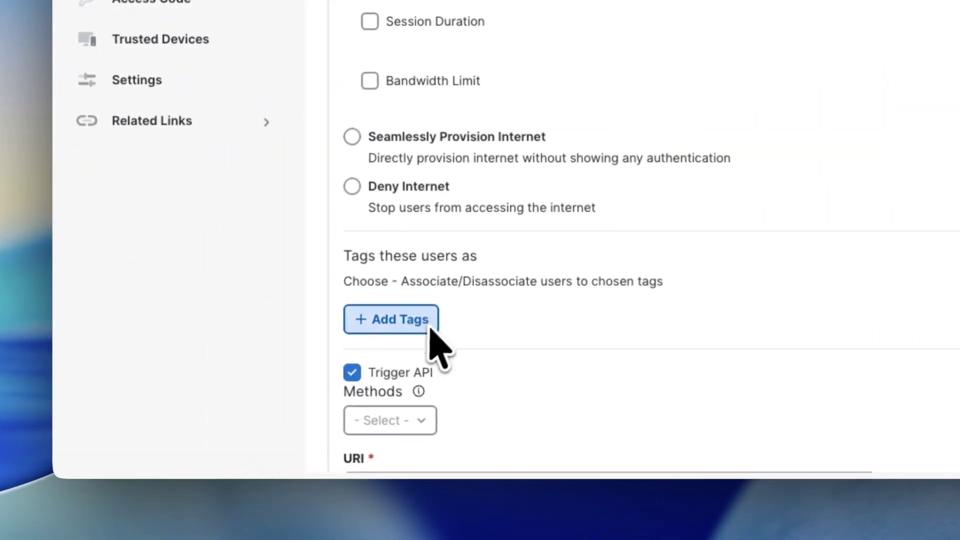
{"action": "scroll", "coordinate": [575, 322], "scroll_direction": "down", "scroll_amount": 3}
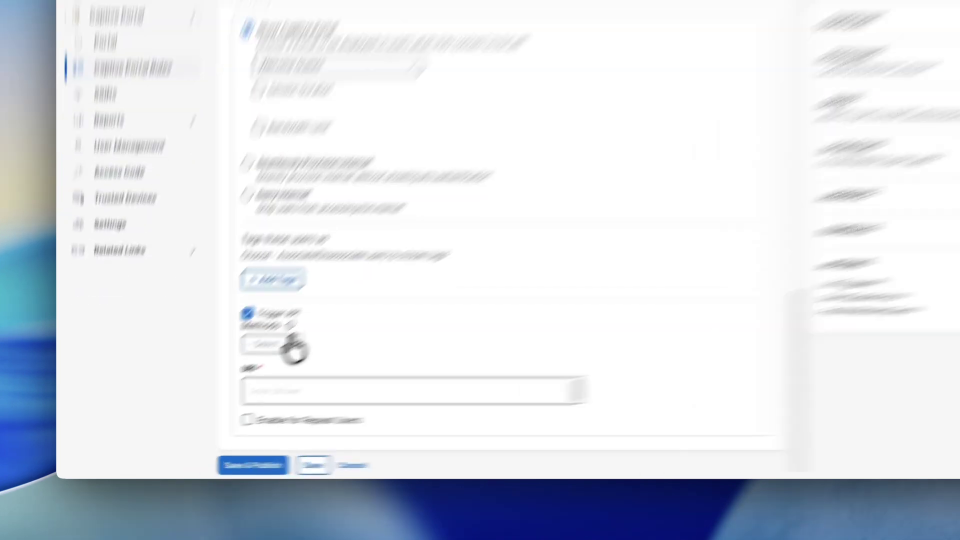
{"action": "left_click", "coordinate": [225, 373]}
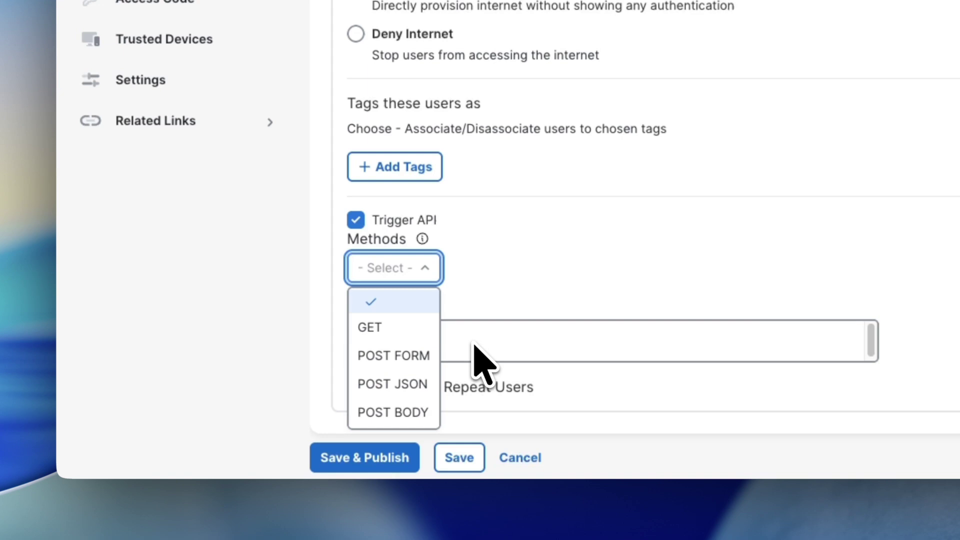
{"action": "left_click", "coordinate": [484, 285]}
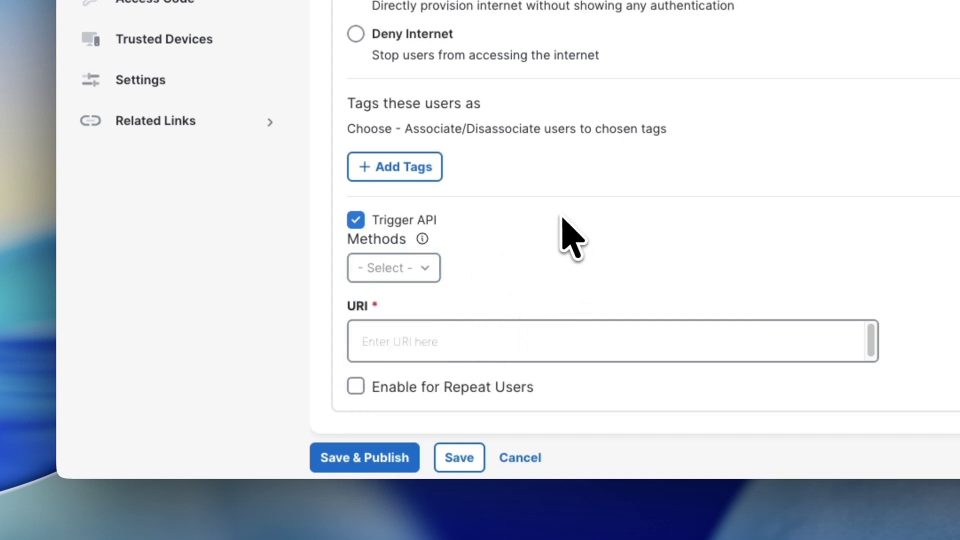
{"action": "left_click", "coordinate": [355, 220]}
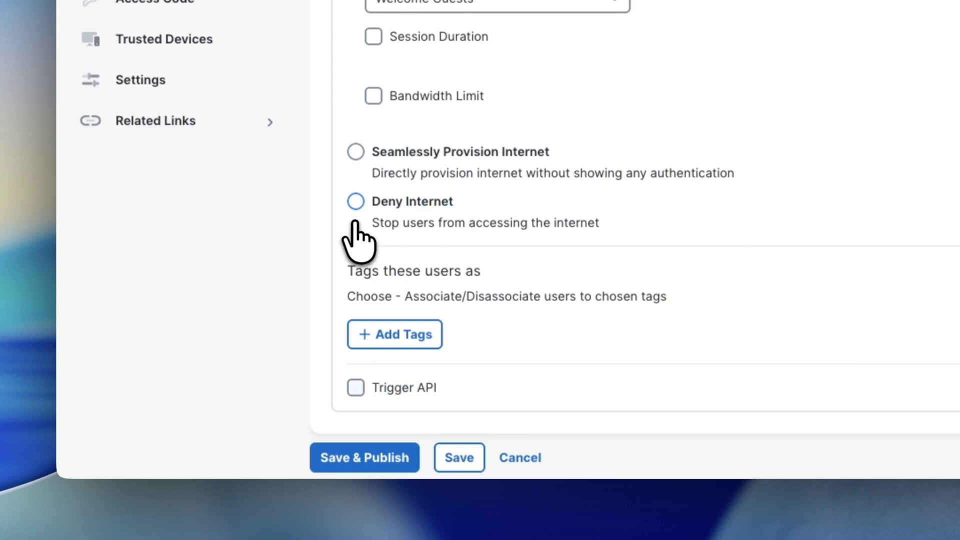
Save and publish the "Coffee Shop New Customer" captive portal rule
{"action": "left_click", "coordinate": [359, 456]}
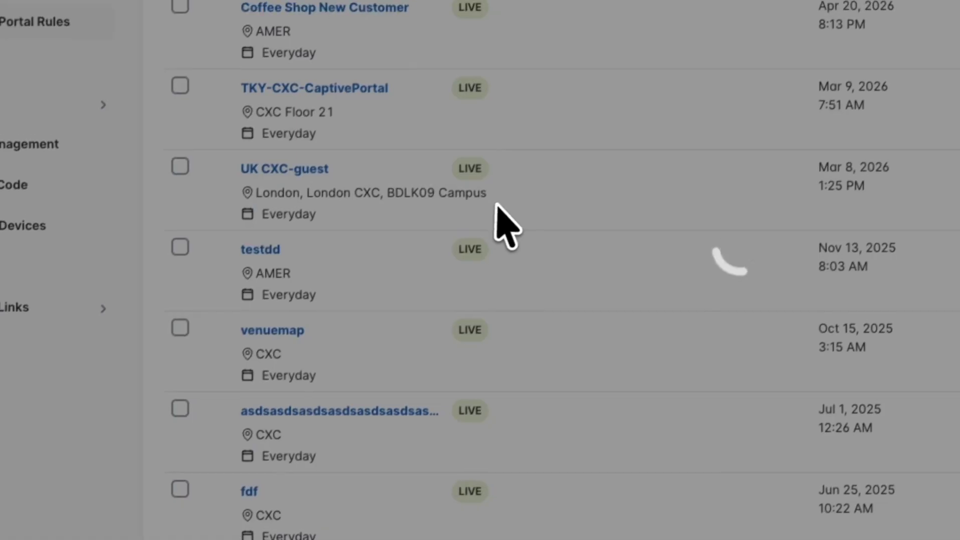